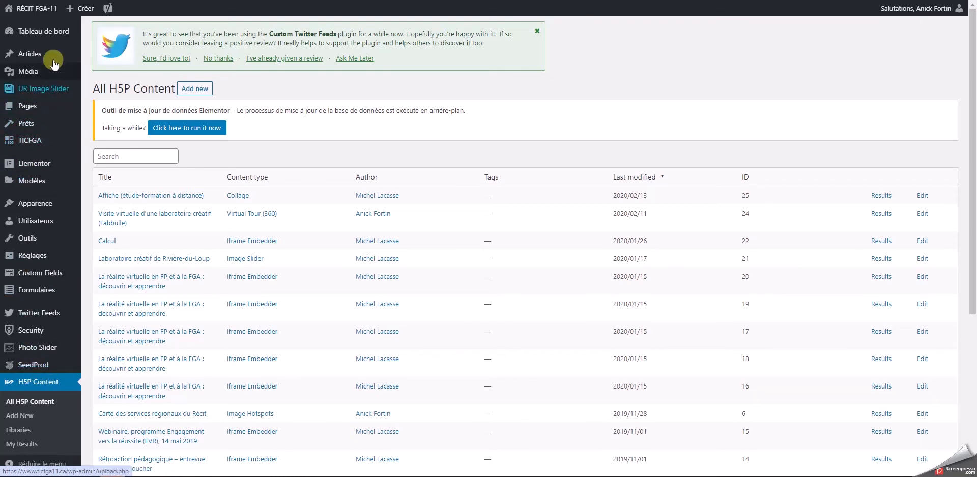
Step: Start a new H5P content item, browse the available activity types and choose Virtual Tour (360)
{"action": "mouse_move", "coordinate": [56, 23]}
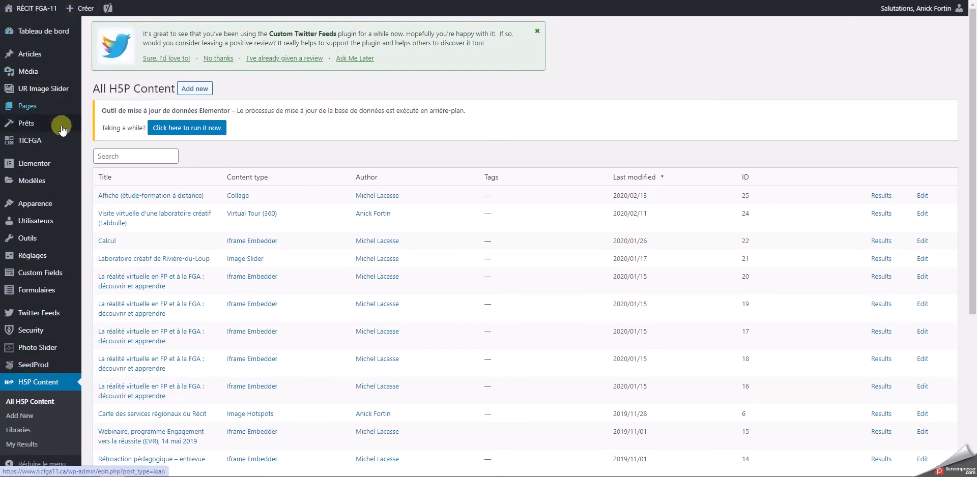
{"action": "left_click", "coordinate": [27, 419]}
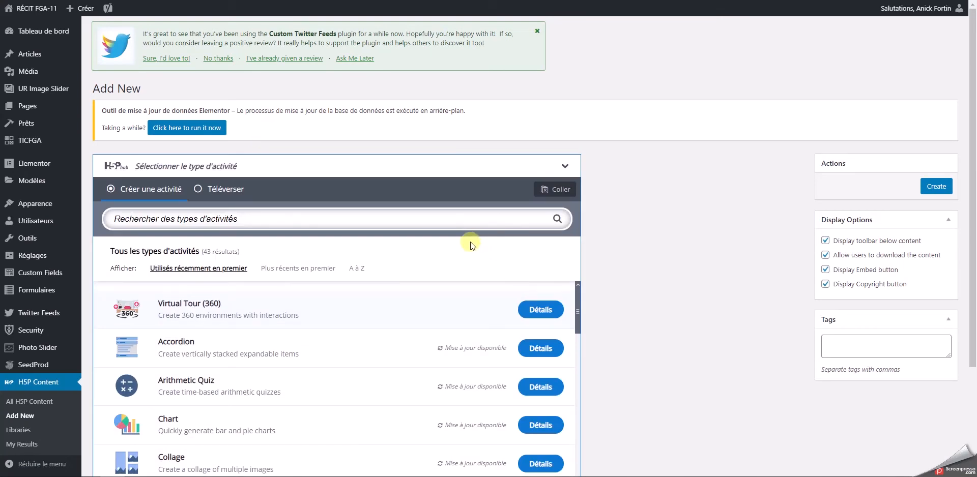
{"action": "scroll", "coordinate": [471, 244], "scroll_direction": "down", "scroll_amount": 5}
{"action": "scroll", "coordinate": [471, 247], "scroll_direction": "down", "scroll_amount": 9}
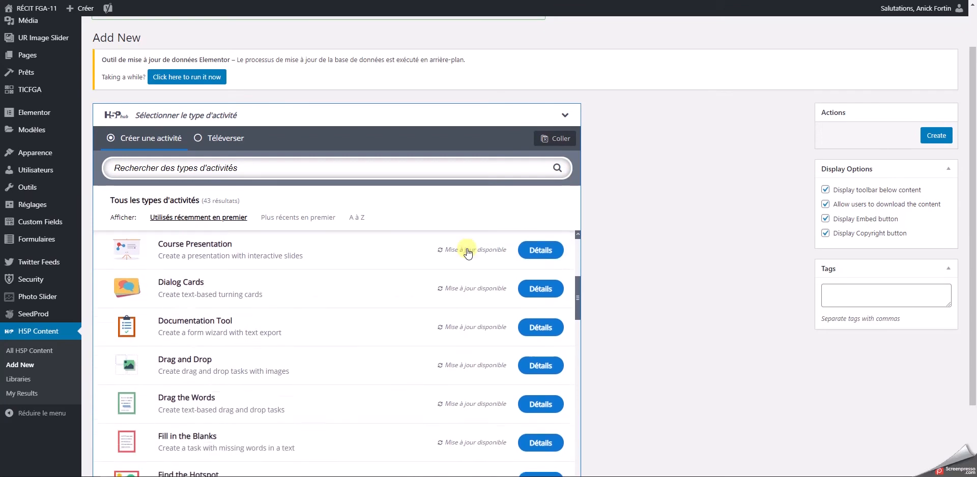
{"action": "scroll", "coordinate": [452, 283], "scroll_direction": "down", "scroll_amount": 10}
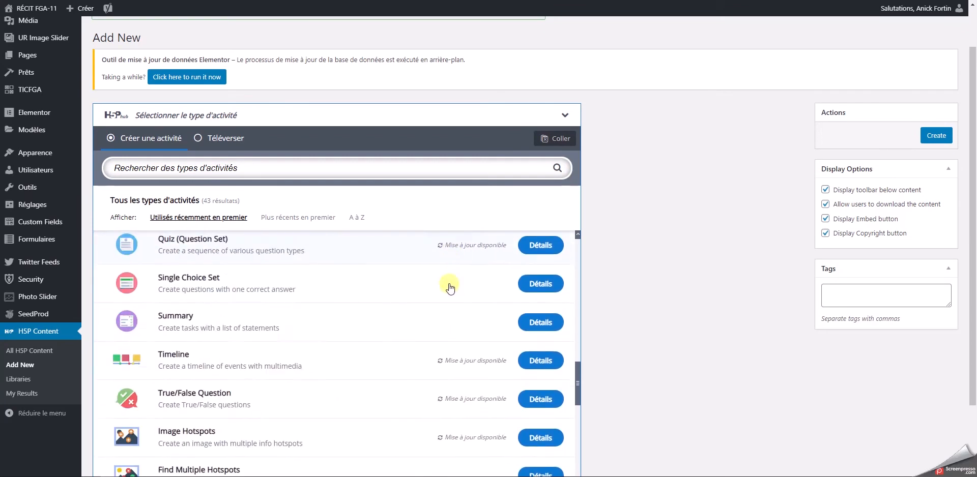
{"action": "scroll", "coordinate": [448, 285], "scroll_direction": "down", "scroll_amount": 8}
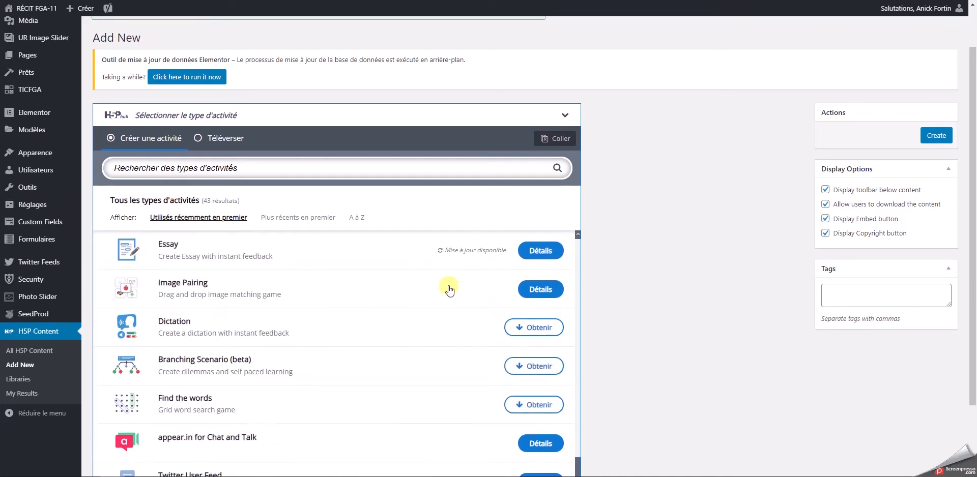
{"action": "scroll", "coordinate": [436, 272], "scroll_direction": "up", "scroll_amount": 15}
{"action": "scroll", "coordinate": [312, 218], "scroll_direction": "up", "scroll_amount": 2}
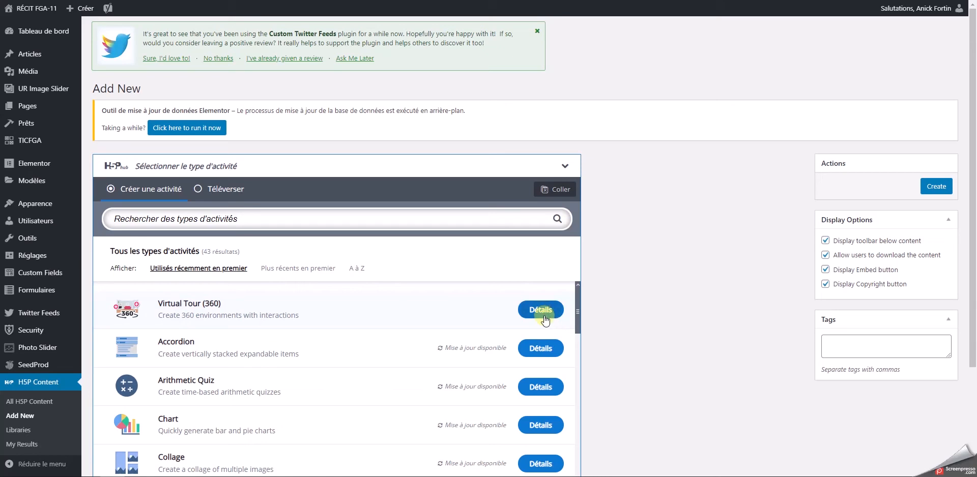
{"action": "left_click", "coordinate": [183, 307]}
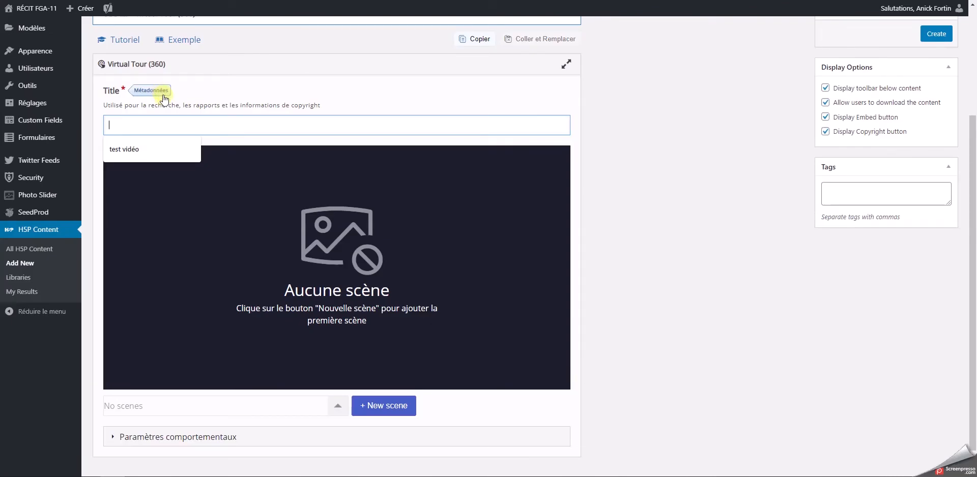
Step: Open the existing virtual tour "Visite virtuelle d'une laboratoire créatif (Fabbulle)" from the H5P content list for editing
{"action": "left_click", "coordinate": [40, 232]}
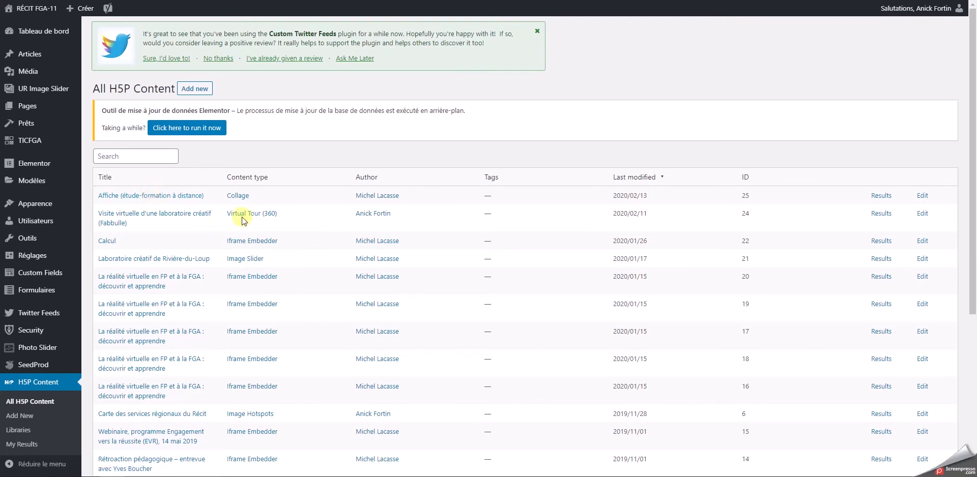
{"action": "left_click", "coordinate": [153, 218]}
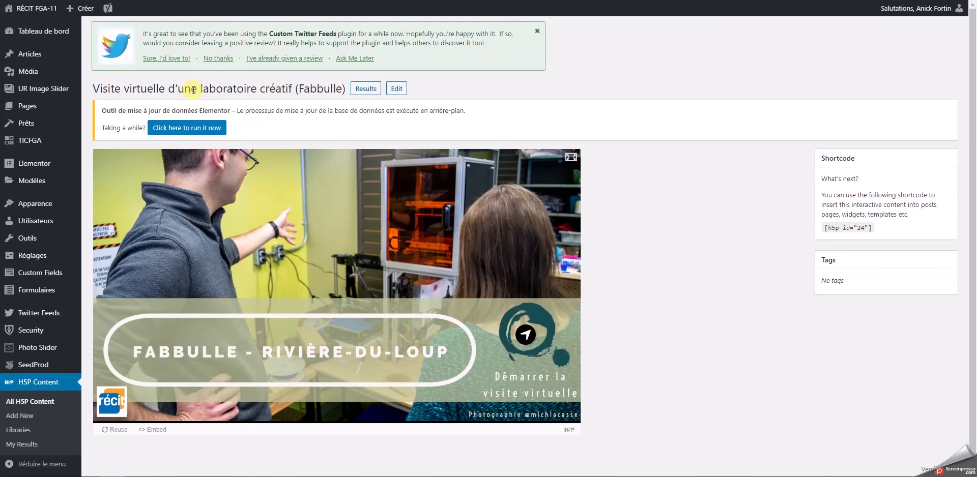
{"action": "left_click", "coordinate": [397, 91]}
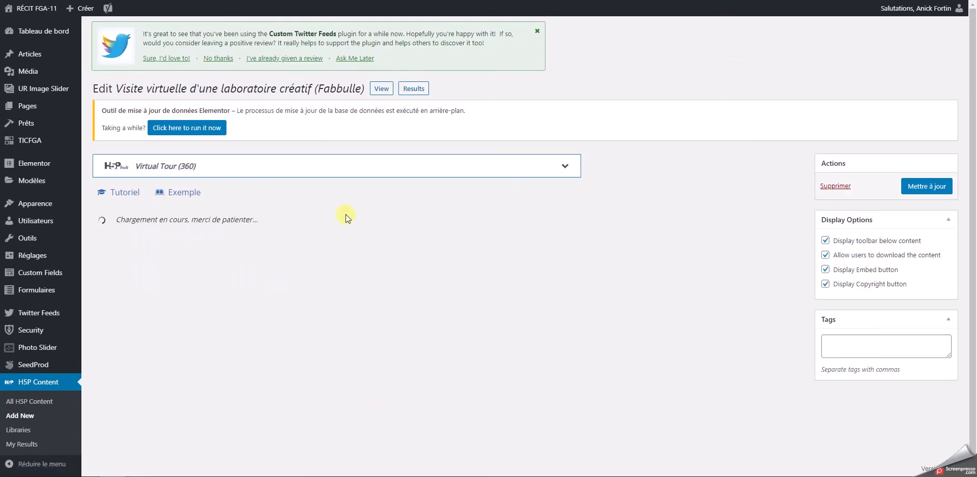
Step: Correct the tour's title to "Visite virtuelle d'un laboratoire créatif (Fabbulle)"
{"action": "scroll", "coordinate": [345, 218], "scroll_direction": "down", "scroll_amount": 2}
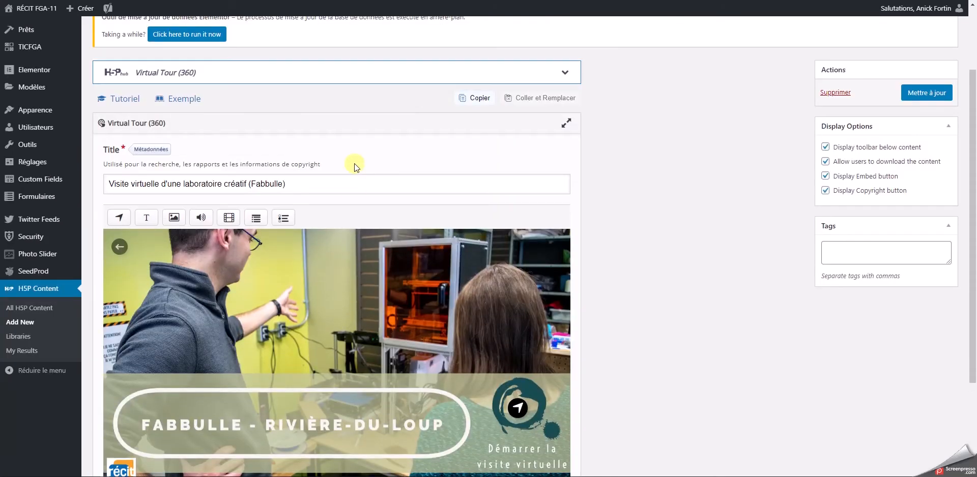
{"action": "left_click", "coordinate": [178, 183]}
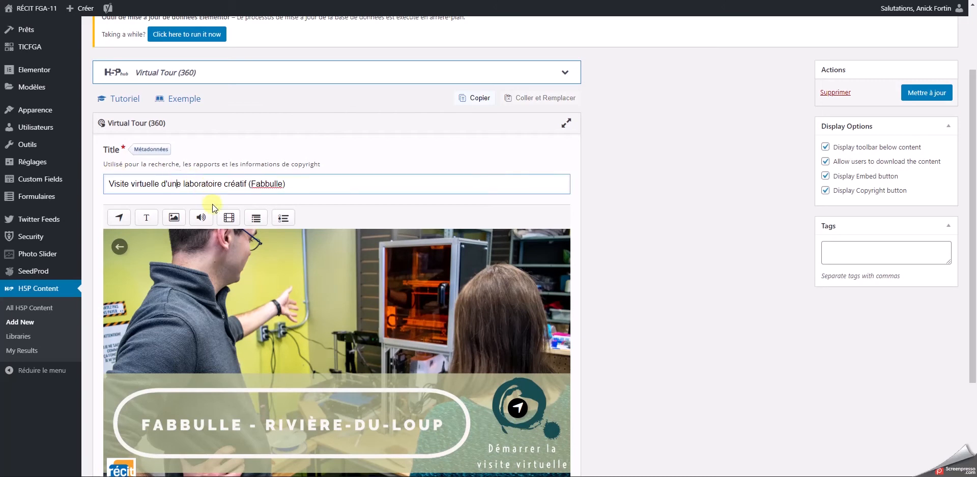
{"action": "key", "text": "Delete"}
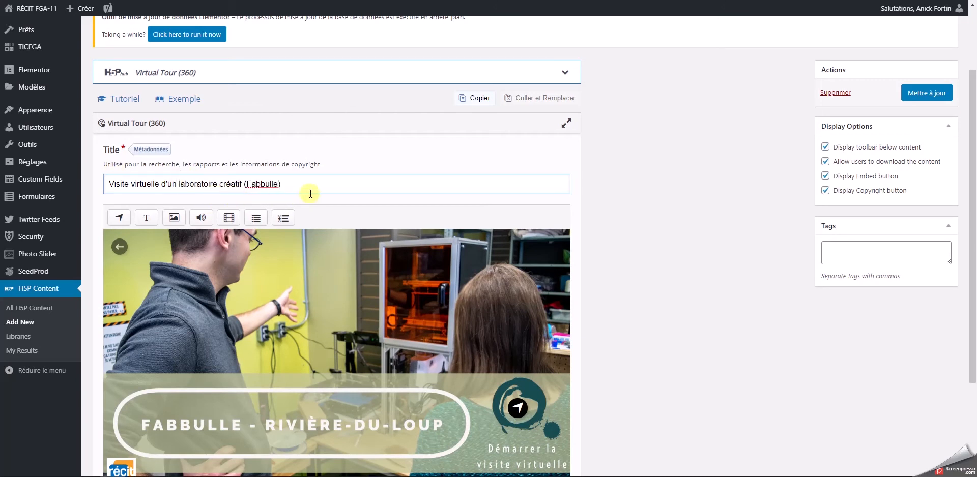
Step: Examine the tour's scene list, including the scene types, the starting scene and the options offered for each scene
{"action": "scroll", "coordinate": [311, 193], "scroll_direction": "down", "scroll_amount": 3}
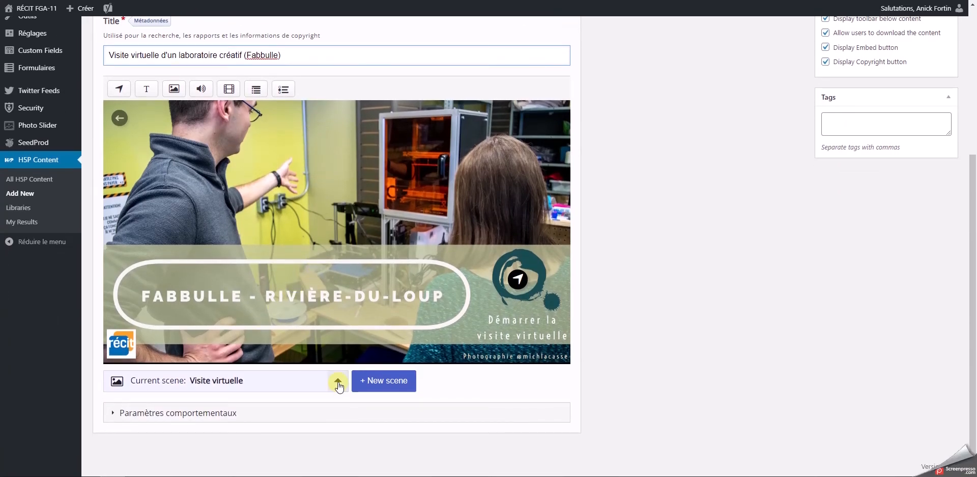
{"action": "left_click", "coordinate": [338, 385]}
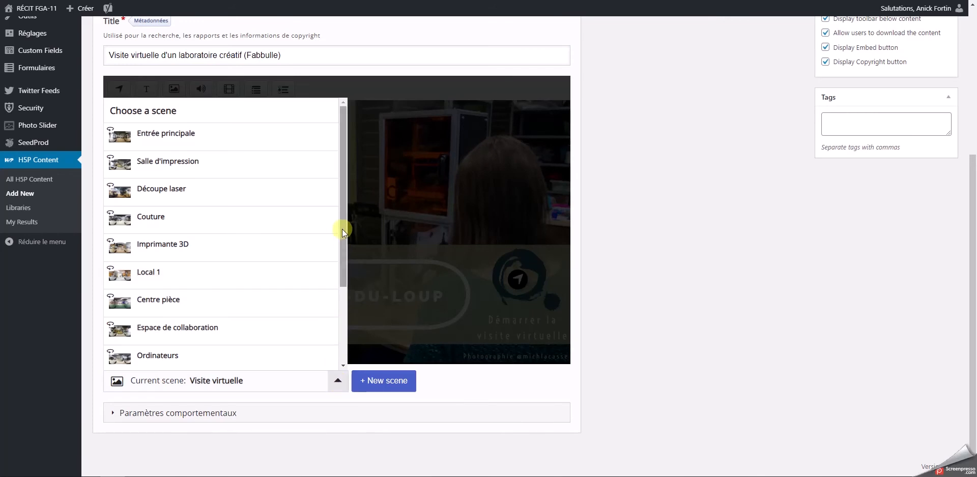
{"action": "left_click_drag", "start_coordinate": [342, 229], "coordinate": [343, 314]}
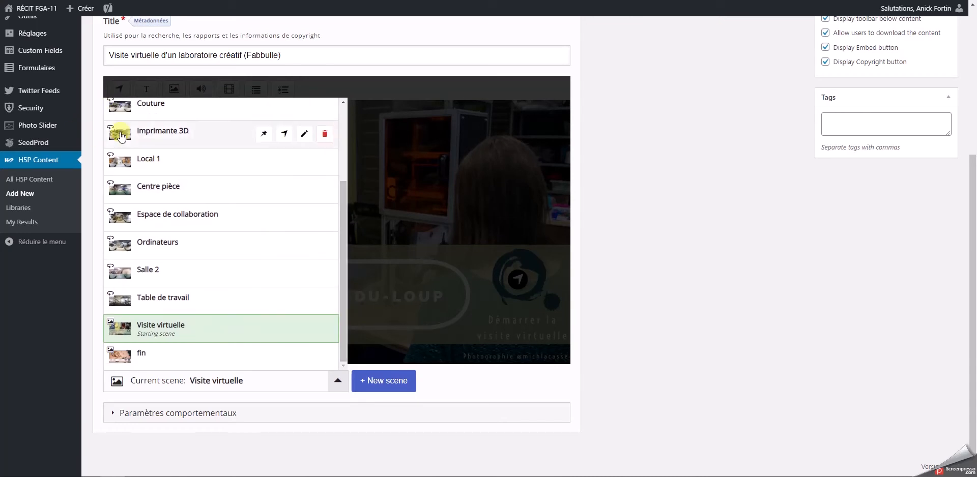
{"action": "mouse_move", "coordinate": [123, 351]}
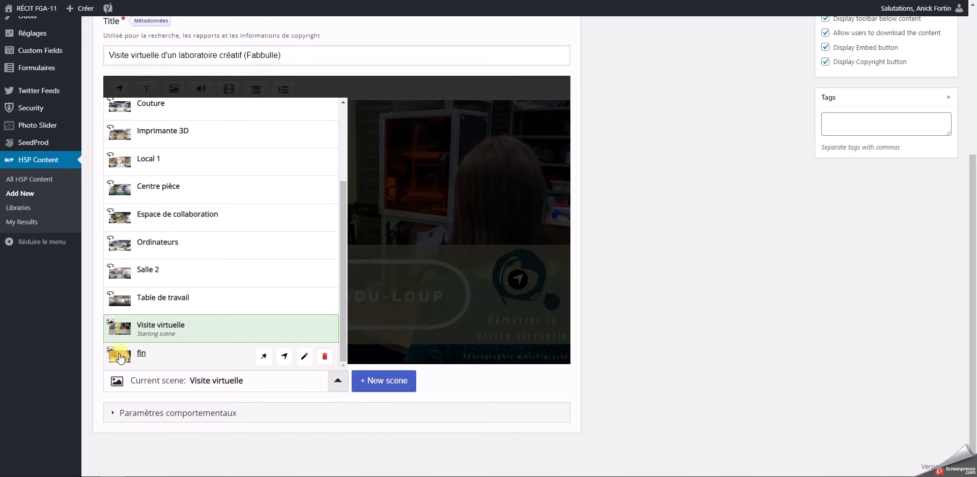
{"action": "mouse_move", "coordinate": [118, 327]}
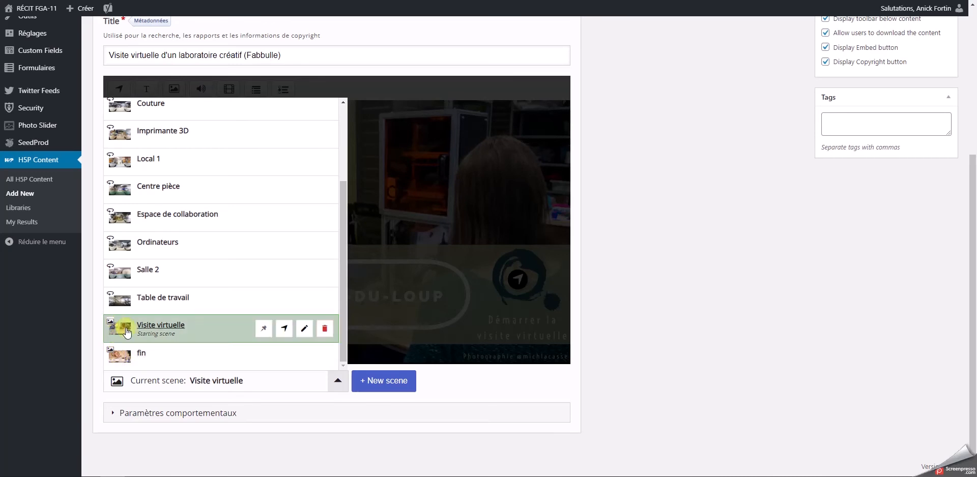
{"action": "mouse_move", "coordinate": [121, 253]}
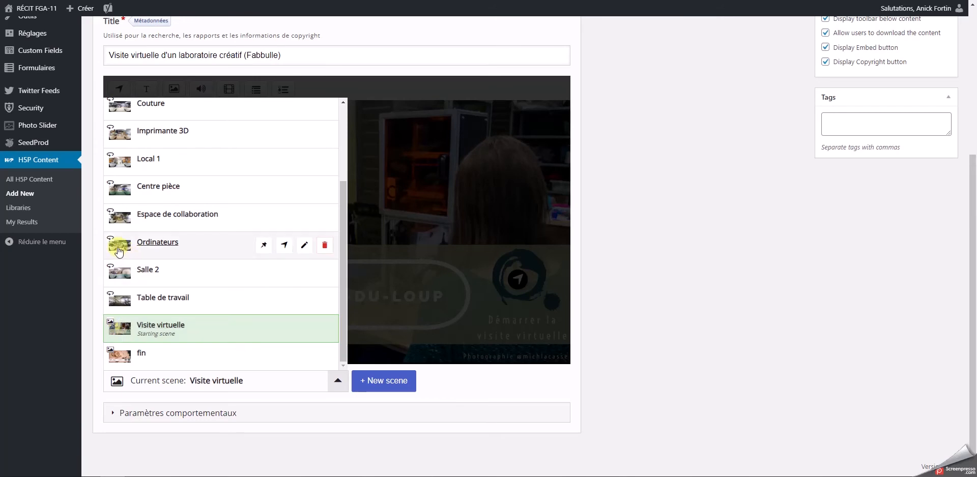
{"action": "mouse_move", "coordinate": [125, 277]}
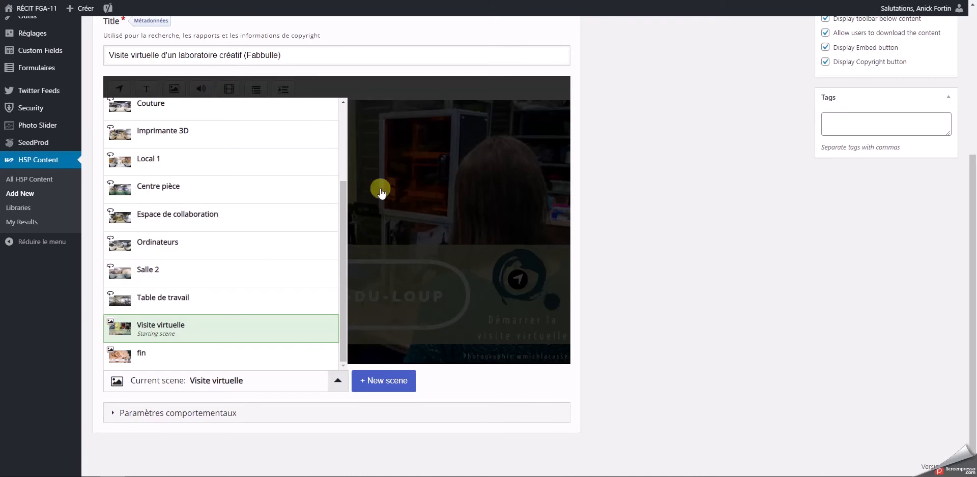
{"action": "mouse_move", "coordinate": [164, 249]}
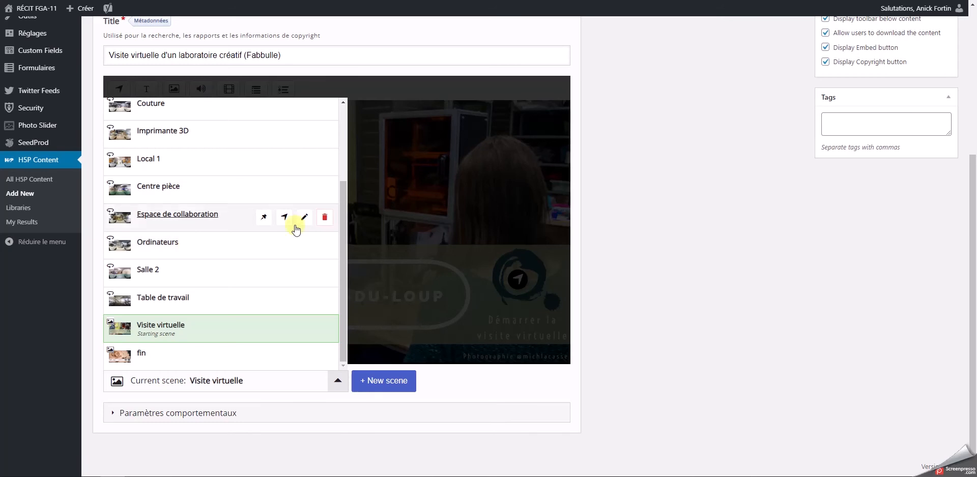
{"action": "left_click", "coordinate": [382, 192]}
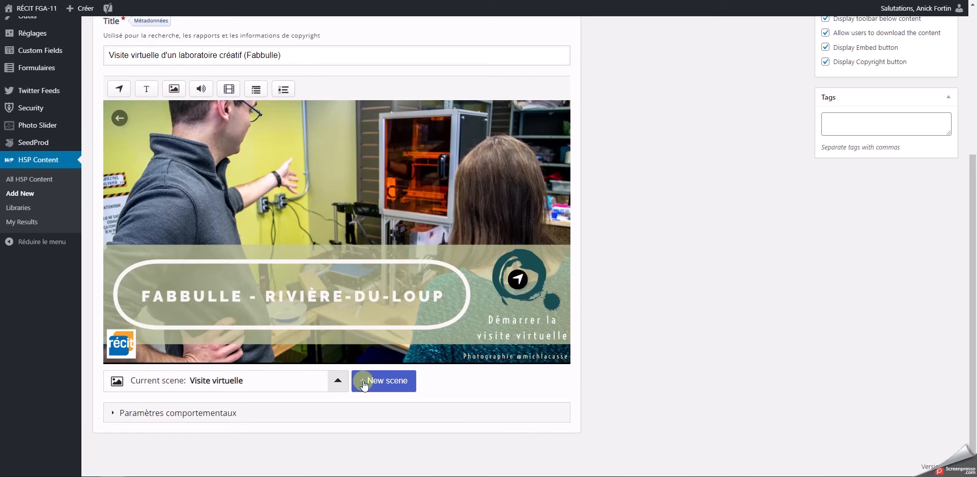
Step: Open the scene "Salle d'impression" and set its starting position to the view with the desk and the Centre pièce arrow
{"action": "left_click", "coordinate": [337, 380]}
{"action": "left_click", "coordinate": [209, 171]}
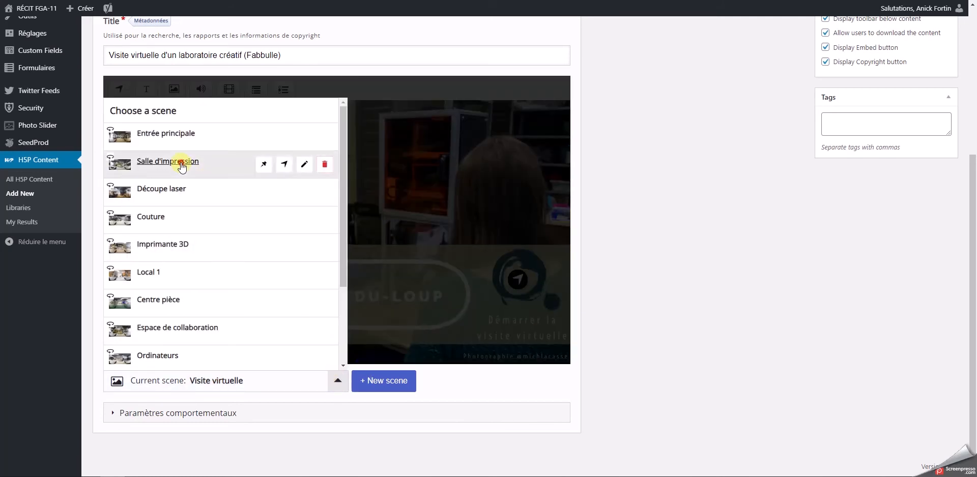
{"action": "left_click_drag", "start_coordinate": [457, 264], "coordinate": [352, 278]}
{"action": "left_click_drag", "start_coordinate": [488, 289], "coordinate": [338, 264]}
{"action": "left_click_drag", "start_coordinate": [404, 236], "coordinate": [553, 245]}
{"action": "left_click_drag", "start_coordinate": [270, 218], "coordinate": [499, 208]}
{"action": "left_click_drag", "start_coordinate": [308, 219], "coordinate": [357, 222]}
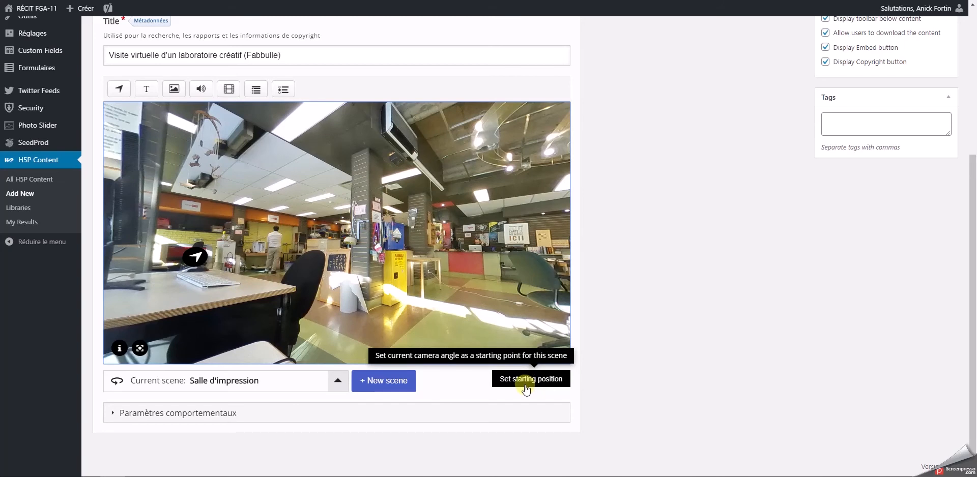
{"action": "left_click_drag", "start_coordinate": [428, 260], "coordinate": [199, 247]}
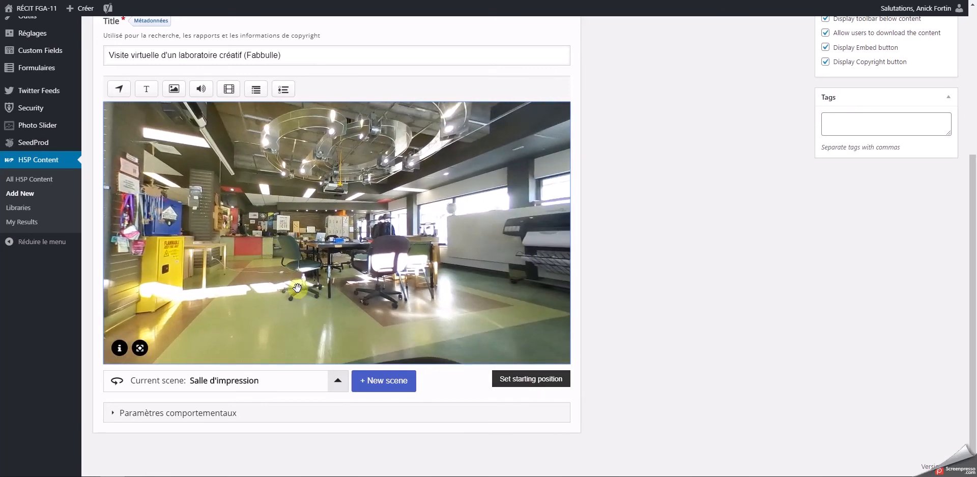
{"action": "left_click", "coordinate": [250, 245]}
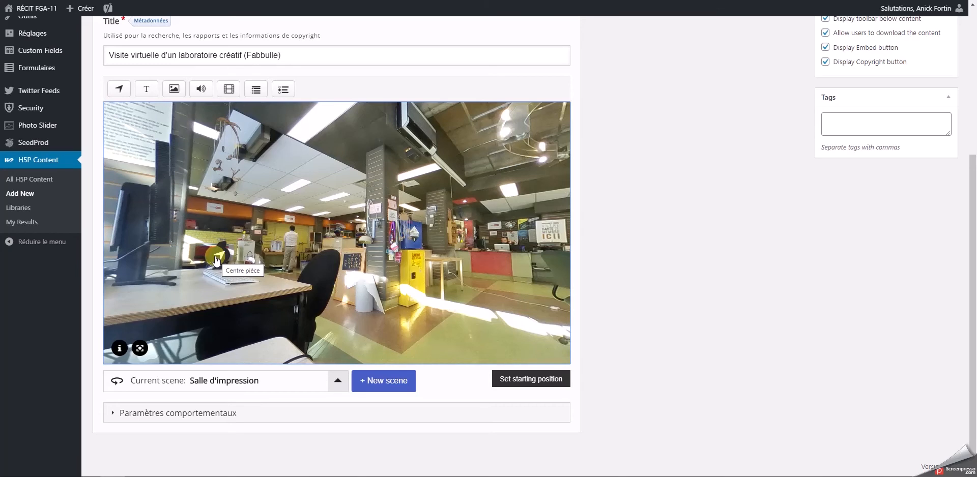
{"action": "left_click", "coordinate": [532, 381]}
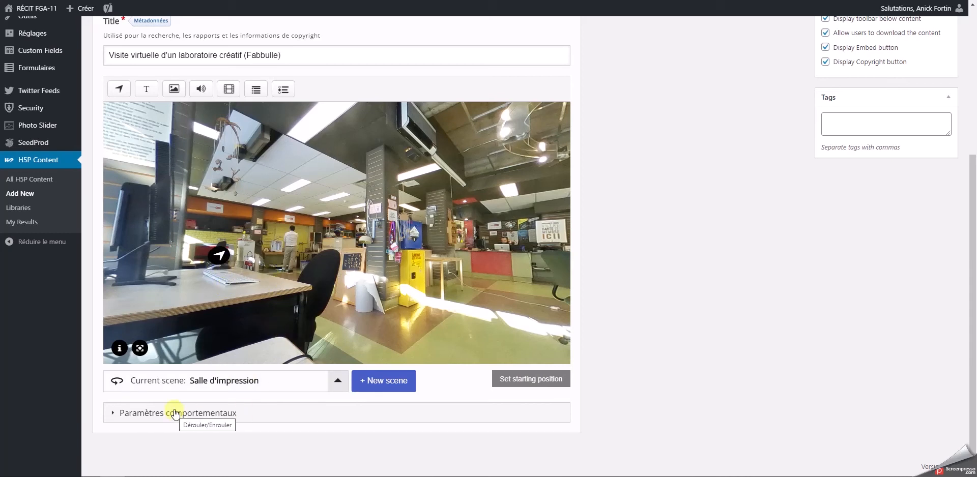
Step: Add a new 360° image scene to the tour and title it "Scène ajoutée"
{"action": "left_click", "coordinate": [380, 385]}
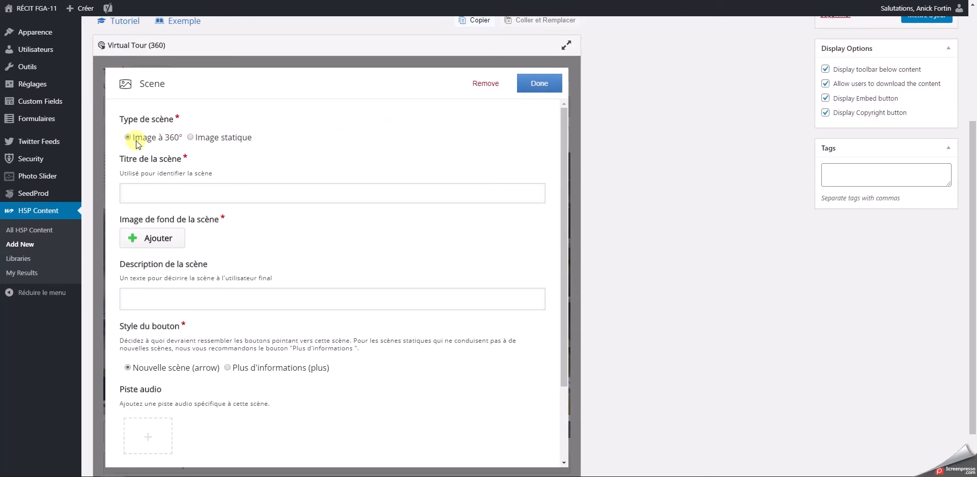
{"action": "left_click", "coordinate": [144, 197]}
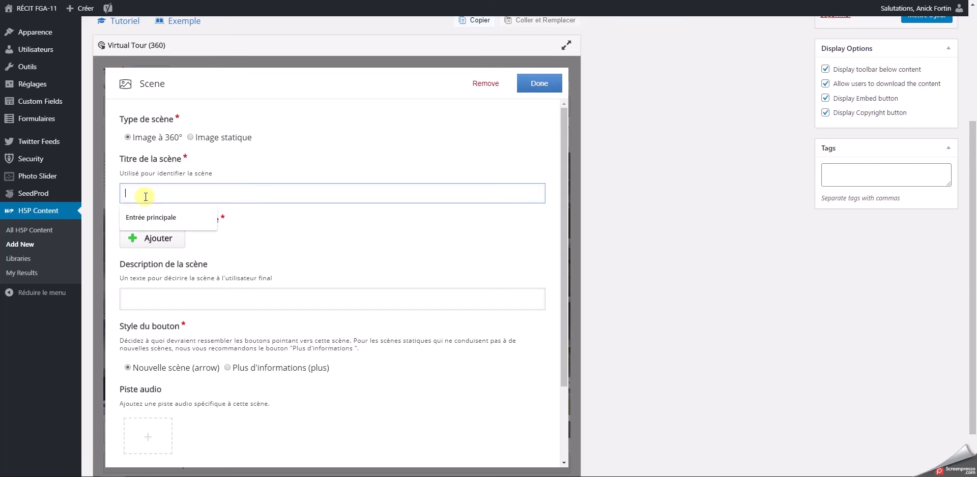
{"action": "type", "text": "Scène ajoutée"}
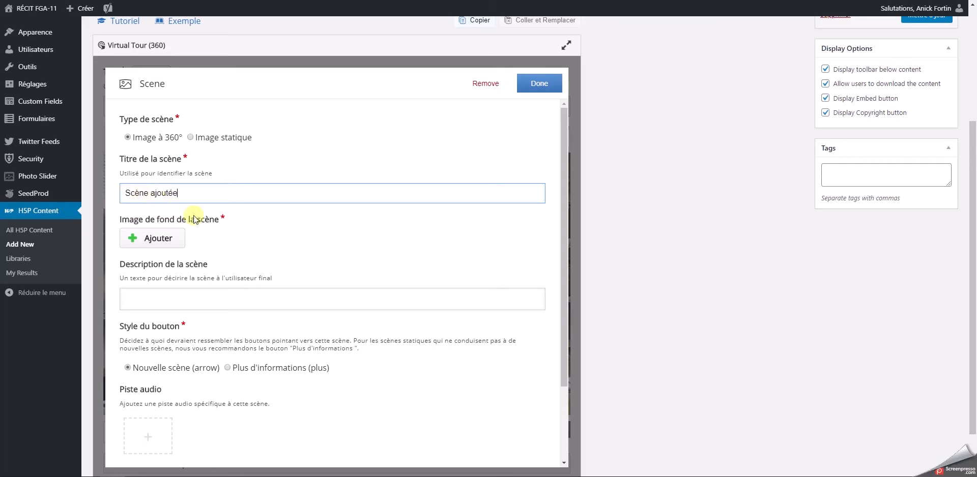
Step: Upload the image "couture" from the "Fabbulle traitées" folder as the new scene's background
{"action": "left_click", "coordinate": [162, 241]}
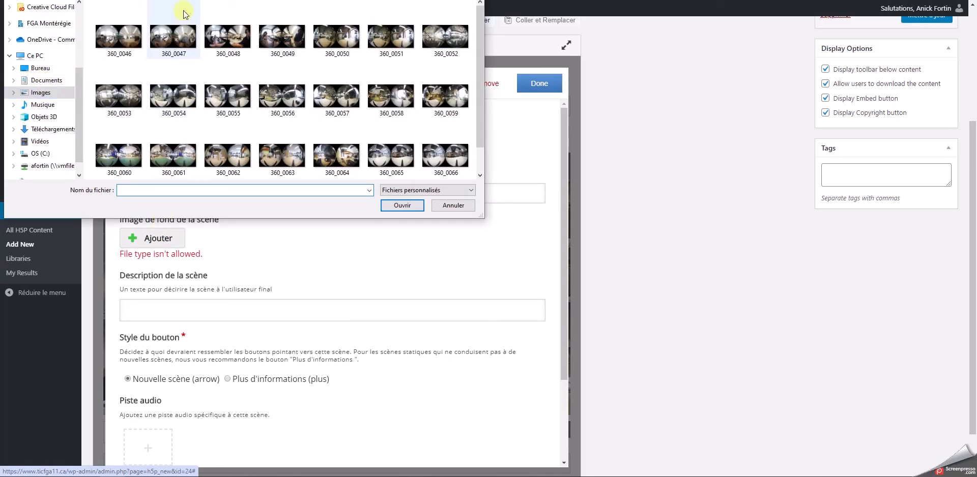
{"action": "key", "text": "alt+Up"}
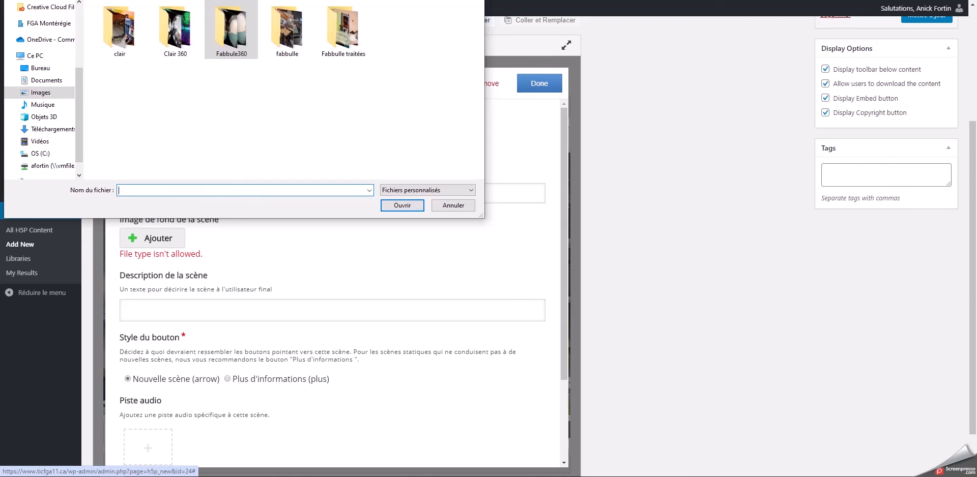
{"action": "double_click", "coordinate": [345, 38]}
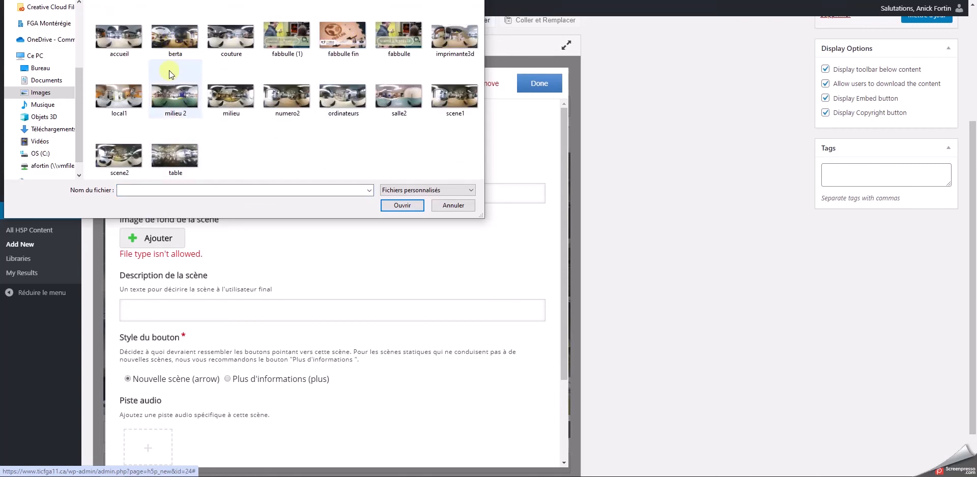
{"action": "left_click", "coordinate": [227, 40]}
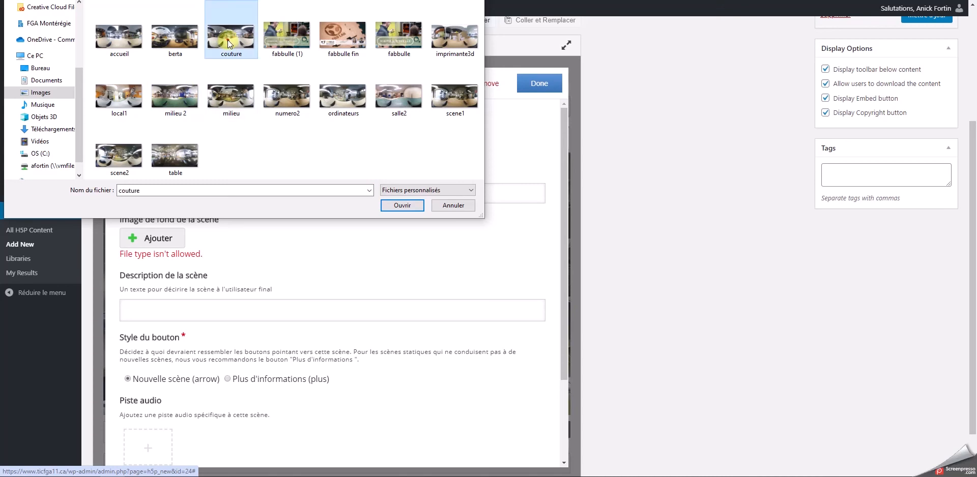
{"action": "left_click", "coordinate": [403, 206]}
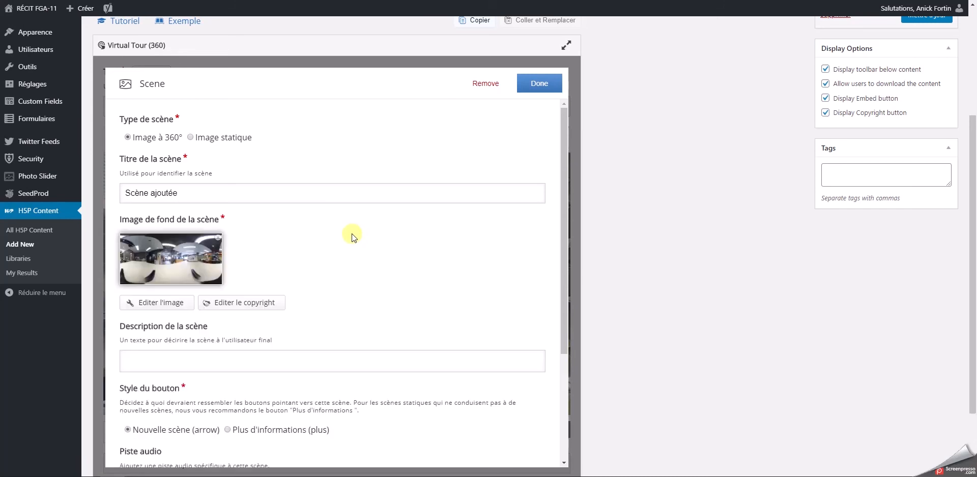
Step: Review the new scene's description, button style and audio track options, and finish the scene with its arrow button style
{"action": "scroll", "coordinate": [352, 233], "scroll_direction": "down", "scroll_amount": 2}
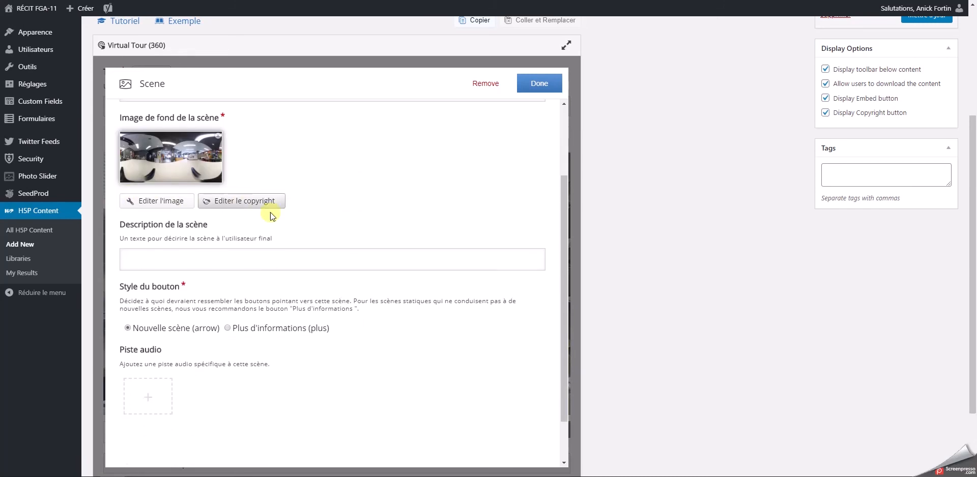
{"action": "scroll", "coordinate": [701, 157], "scroll_direction": "up", "scroll_amount": 3}
{"action": "scroll", "coordinate": [537, 152], "scroll_direction": "down", "scroll_amount": 1}
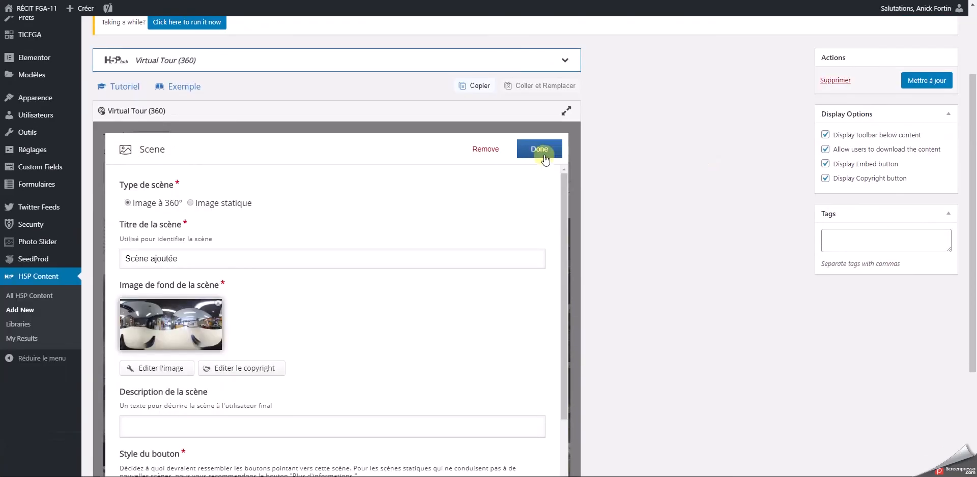
{"action": "left_click", "coordinate": [537, 151]}
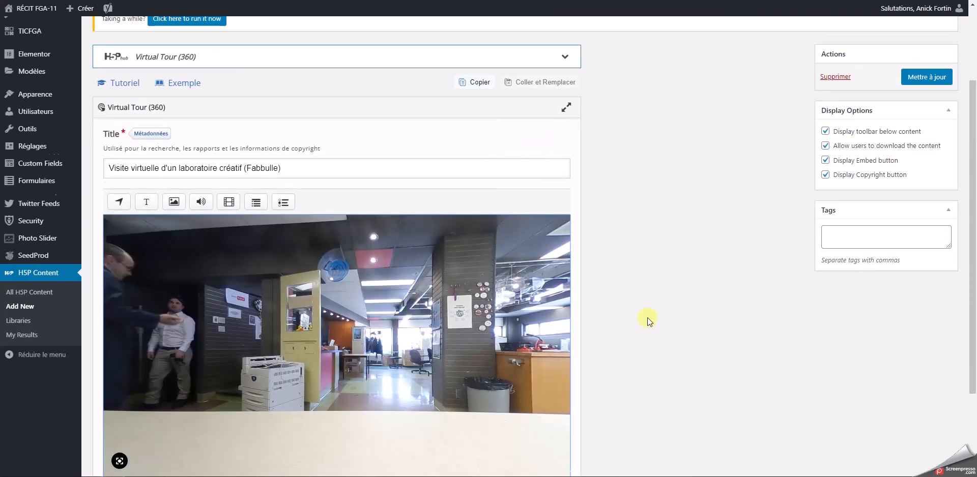
Step: Add a link to the scene "Entrée principale" in the new scene and place its arrow on the dark wall beside the two standing men
{"action": "scroll", "coordinate": [634, 322], "scroll_direction": "down", "scroll_amount": 2}
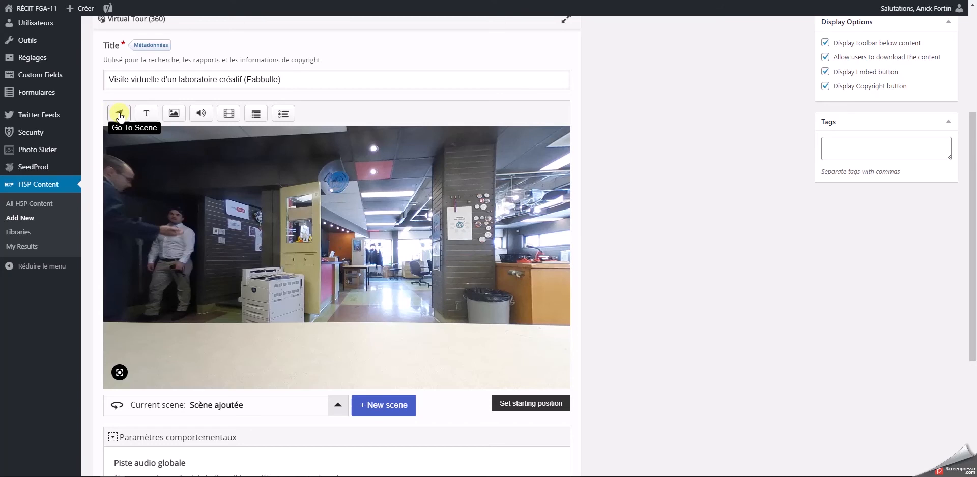
{"action": "left_click", "coordinate": [119, 115]}
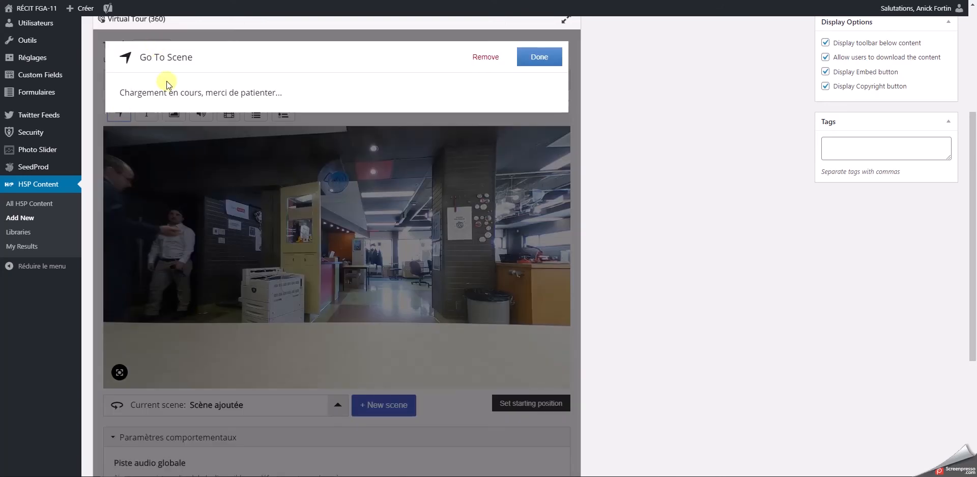
{"action": "left_click", "coordinate": [196, 124]}
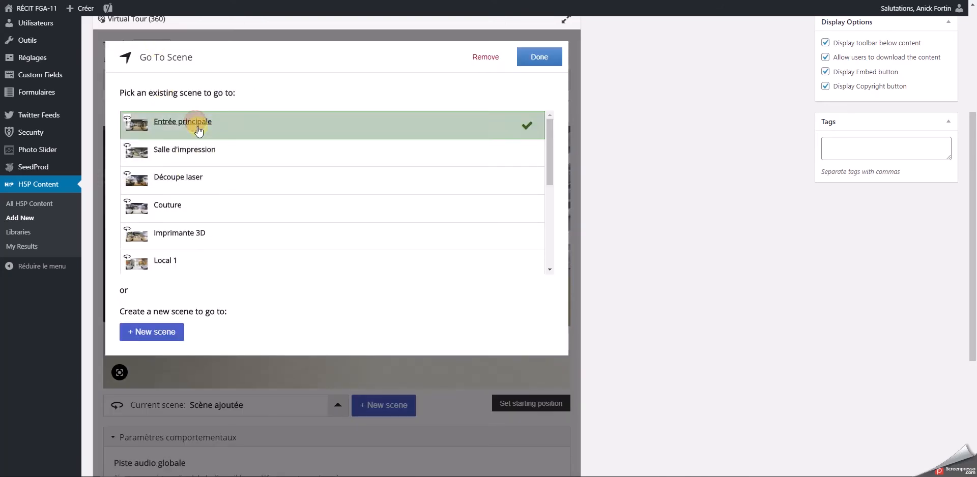
{"action": "left_click", "coordinate": [539, 57]}
{"action": "mouse_move", "coordinate": [337, 262]}
{"action": "left_click_drag", "start_coordinate": [338, 264], "coordinate": [445, 278]}
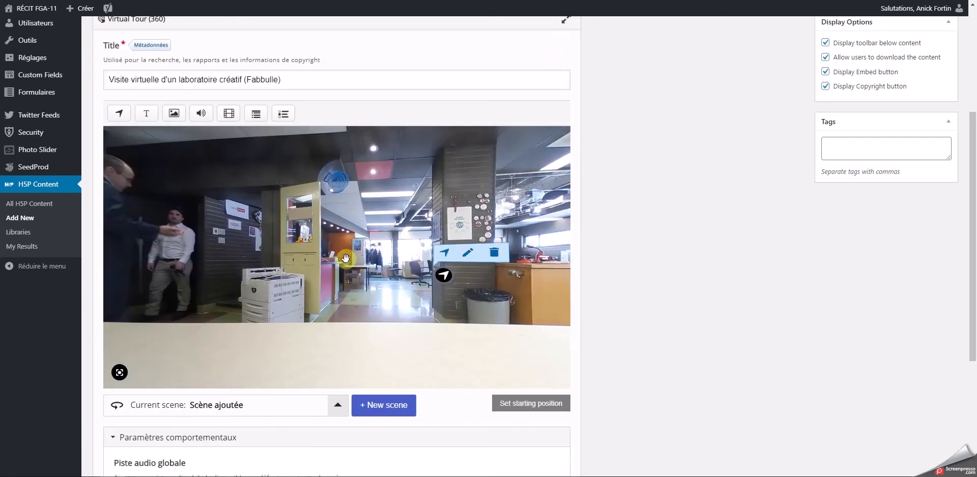
{"action": "left_click_drag", "start_coordinate": [277, 237], "coordinate": [330, 234]}
{"action": "left_click_drag", "start_coordinate": [527, 281], "coordinate": [146, 219]}
{"action": "left_click_drag", "start_coordinate": [390, 251], "coordinate": [410, 253]}
Step: Add a text interaction reading "Ajout de texte" to the scene "Scène ajoutée"
{"action": "left_click", "coordinate": [146, 112]}
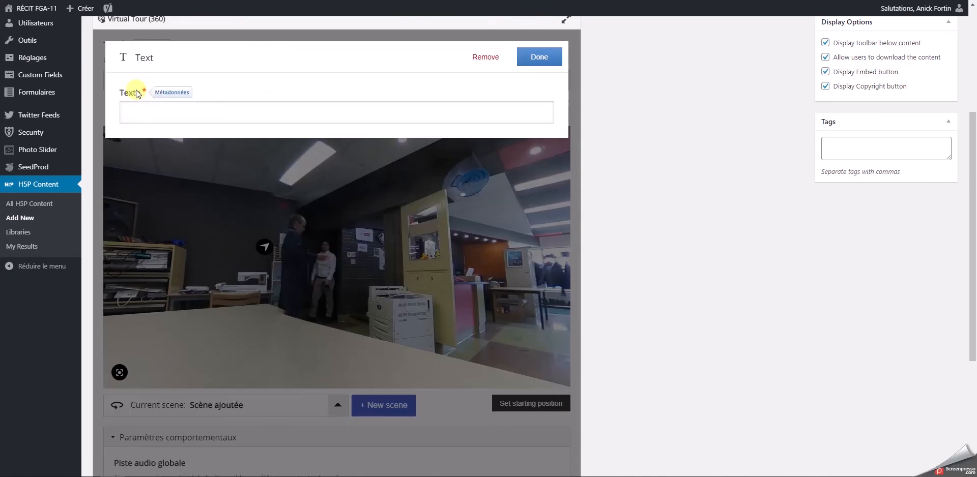
{"action": "left_click", "coordinate": [137, 110]}
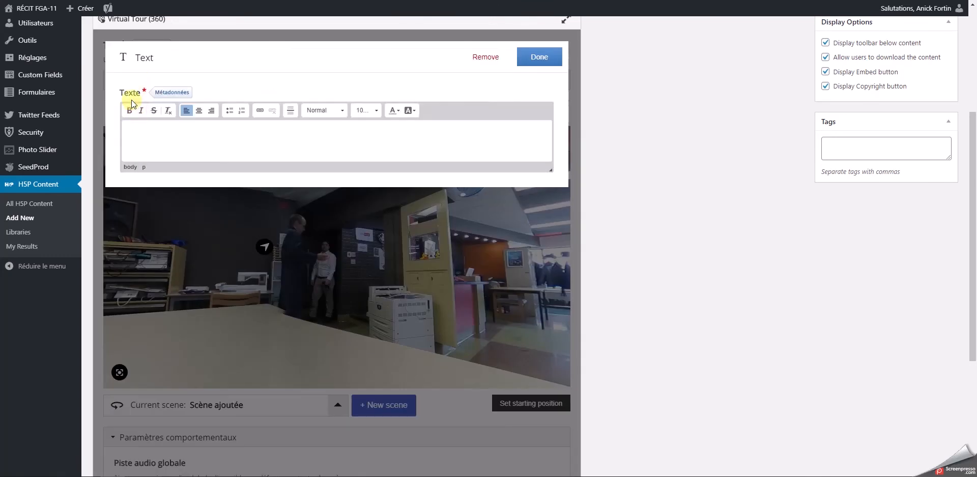
{"action": "type", "text": "Ajout de texte"}
{"action": "left_click", "coordinate": [557, 64]}
{"action": "mouse_move", "coordinate": [339, 259]}
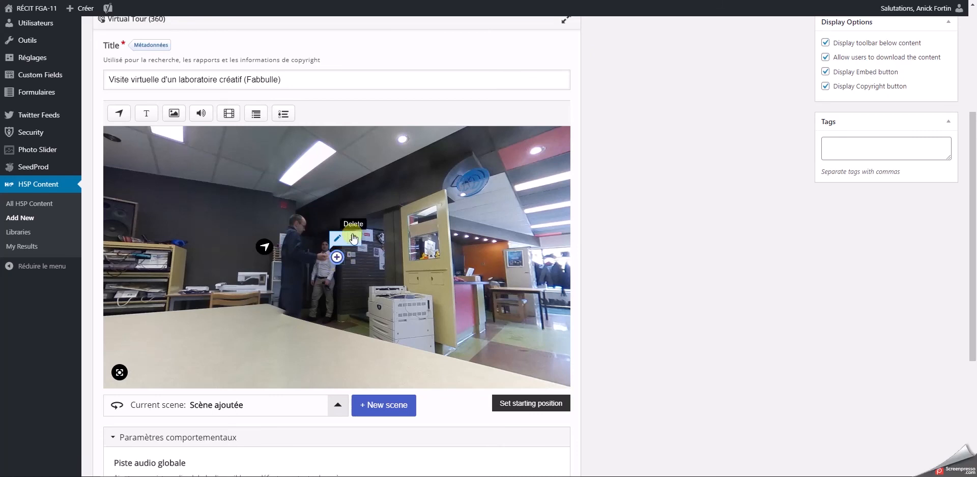
{"action": "left_click", "coordinate": [174, 113]}
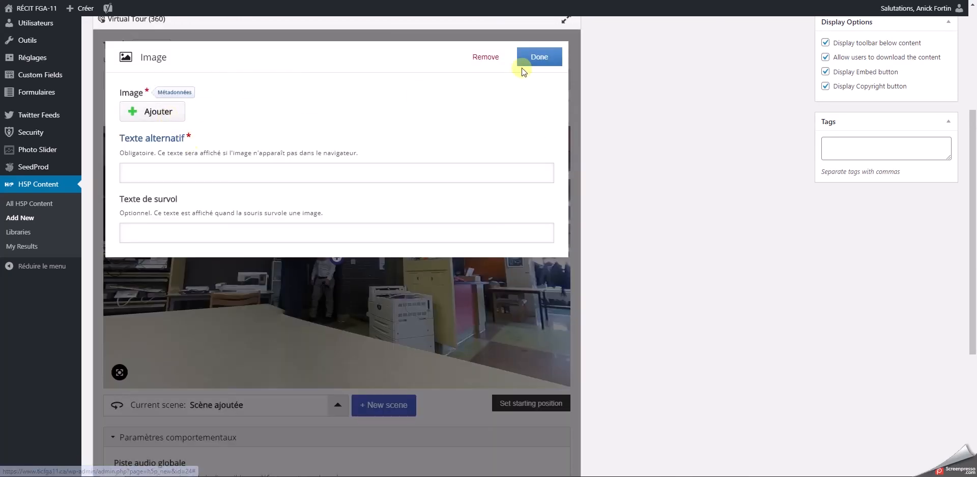
{"action": "left_click", "coordinate": [492, 59]}
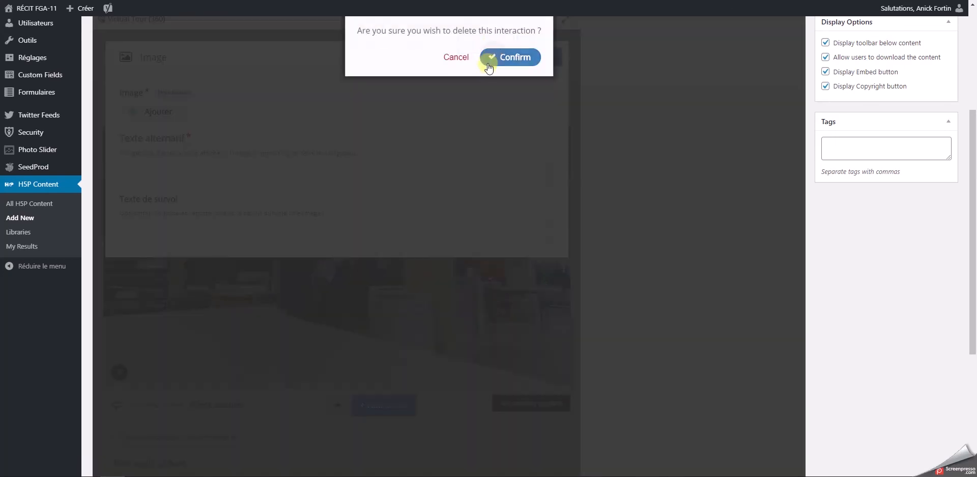
{"action": "left_click", "coordinate": [498, 58]}
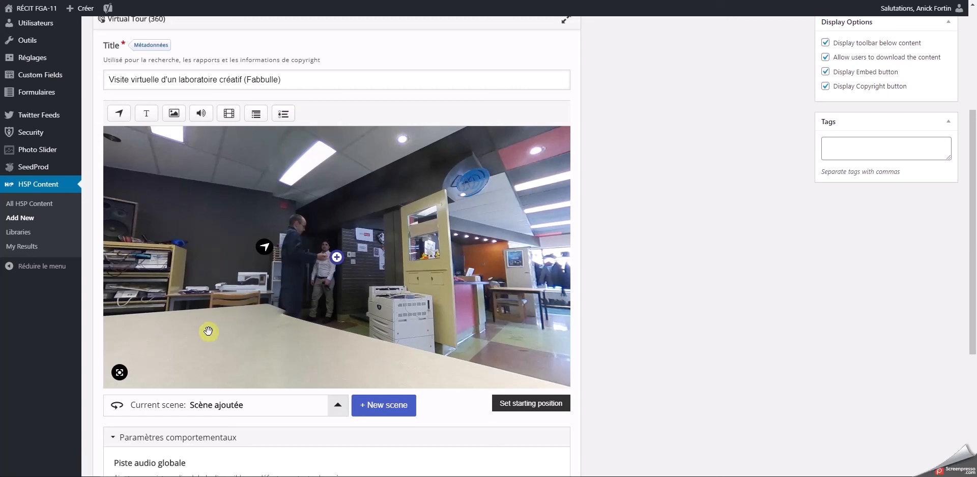
Step: View the tour as a visitor, start the virtual visit and follow the first arrow to look around the next scene
{"action": "scroll", "coordinate": [384, 200], "scroll_direction": "up", "scroll_amount": 4}
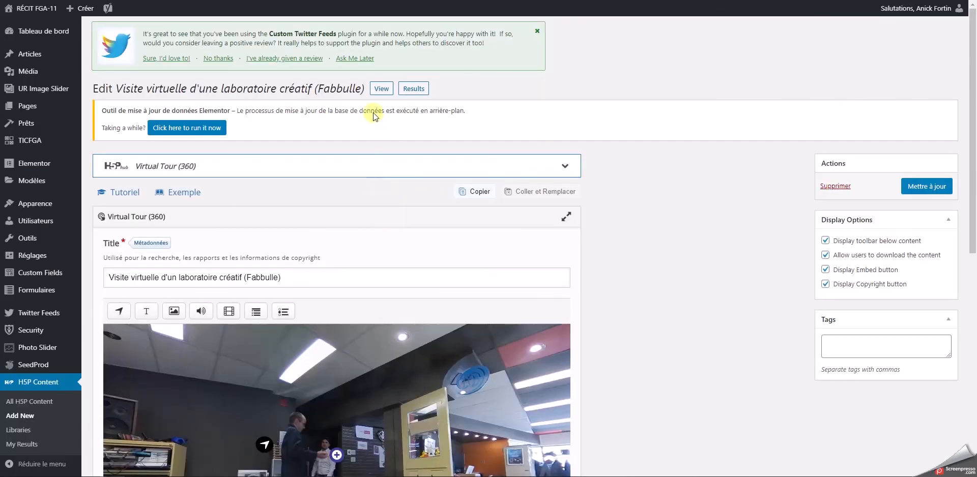
{"action": "left_click", "coordinate": [382, 91]}
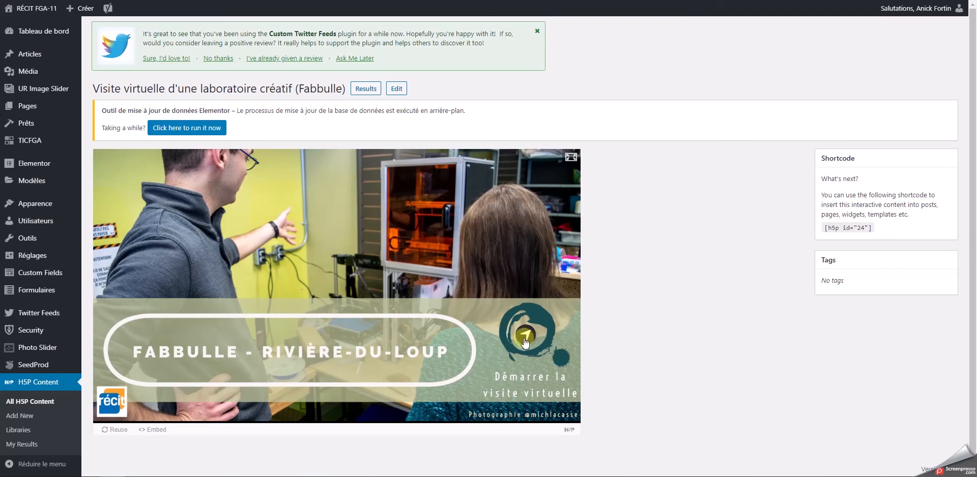
{"action": "left_click", "coordinate": [521, 336]}
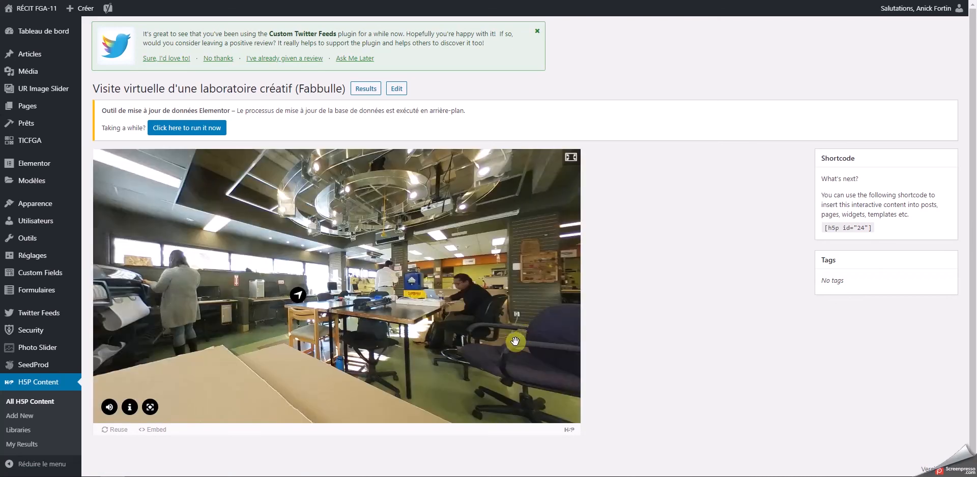
{"action": "left_click", "coordinate": [297, 297]}
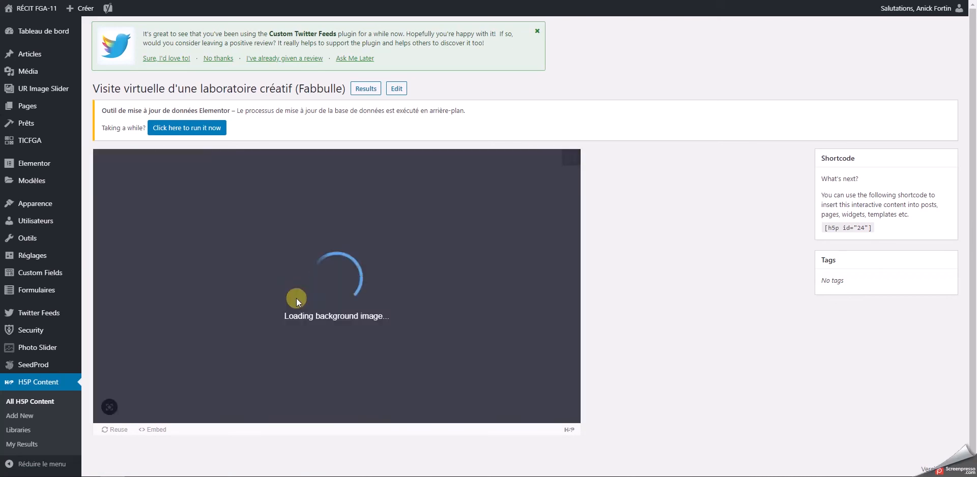
{"action": "left_click", "coordinate": [177, 315]}
{"action": "left_click_drag", "start_coordinate": [434, 326], "coordinate": [151, 292]}
{"action": "left_click_drag", "start_coordinate": [560, 275], "coordinate": [500, 321]}
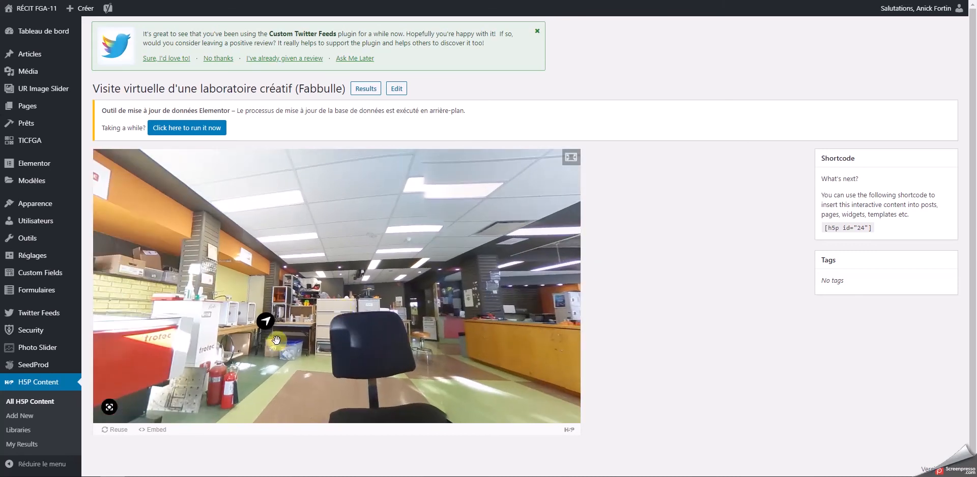
Step: Follow the arrow to the 3D printer scene, view its "Modélisation et impression 3D" video hotspot and look around the room
{"action": "left_click", "coordinate": [266, 321]}
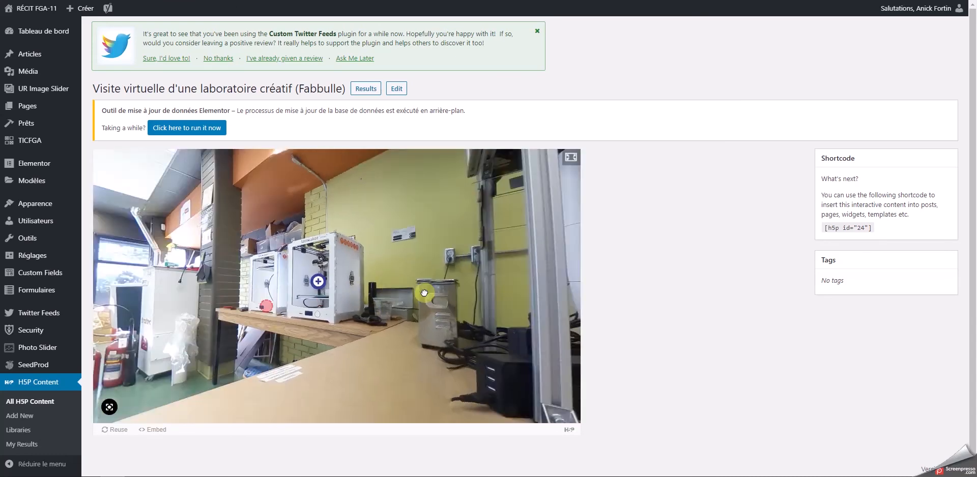
{"action": "left_click", "coordinate": [402, 287]}
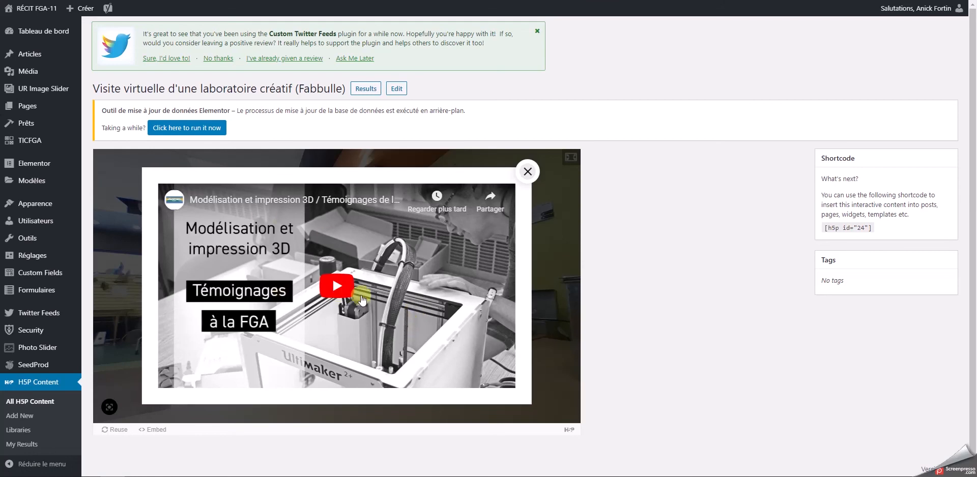
{"action": "left_click", "coordinate": [527, 171]}
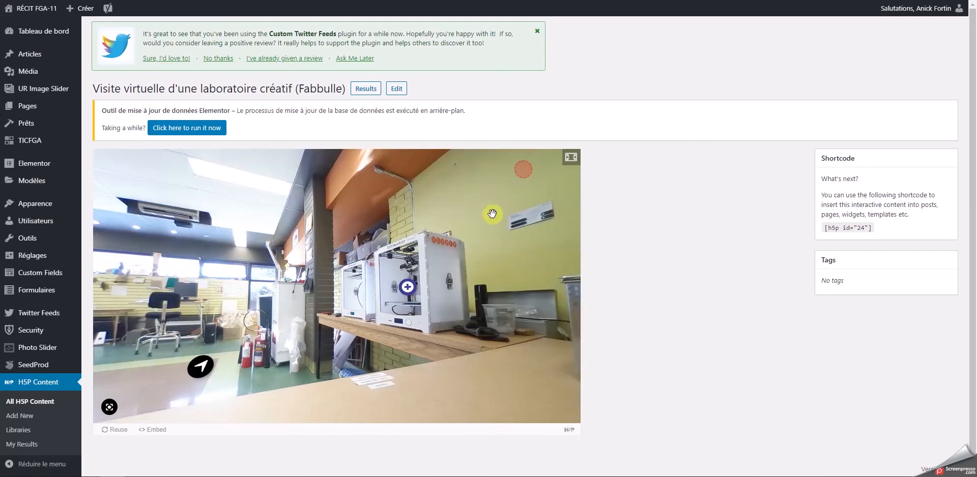
{"action": "left_click_drag", "start_coordinate": [227, 294], "coordinate": [260, 282]}
{"action": "left_click_drag", "start_coordinate": [424, 279], "coordinate": [365, 280]}
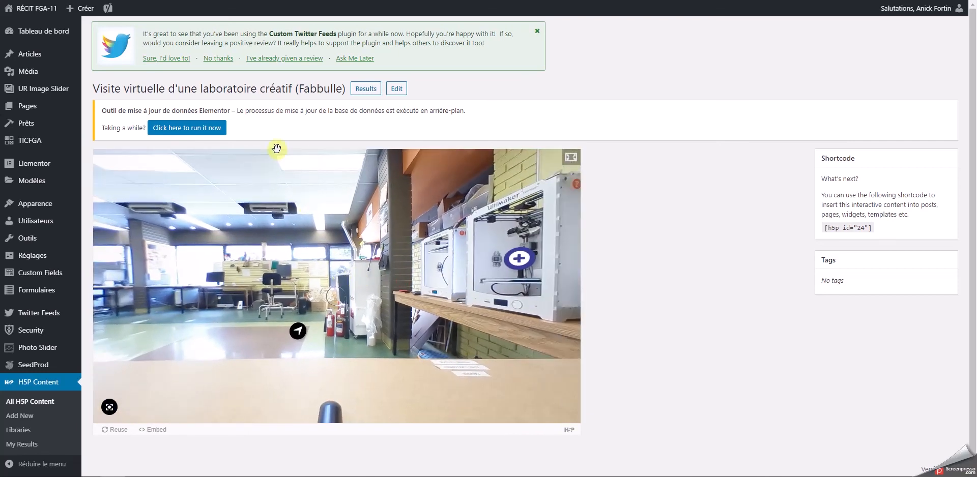
{"action": "scroll", "coordinate": [642, 280], "scroll_direction": "down", "scroll_amount": 1}
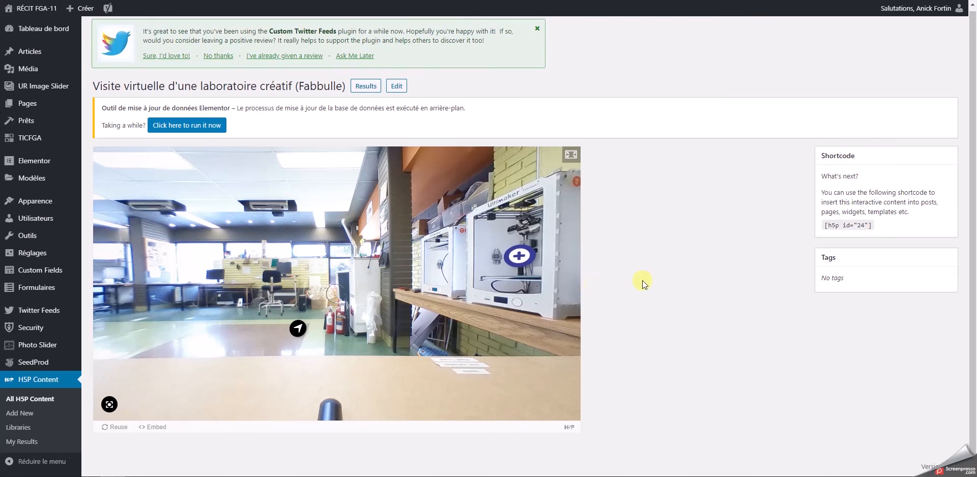